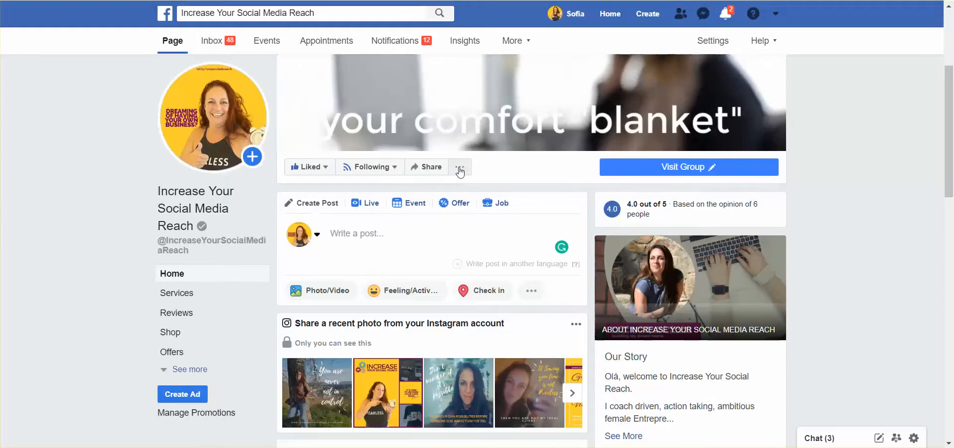
{"action": "left_click", "coordinate": [460, 169]}
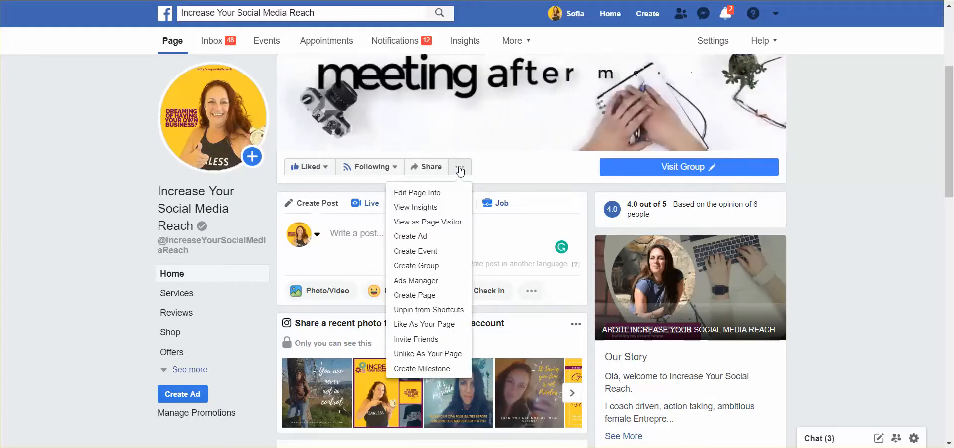
{"action": "left_click", "coordinate": [432, 369]}
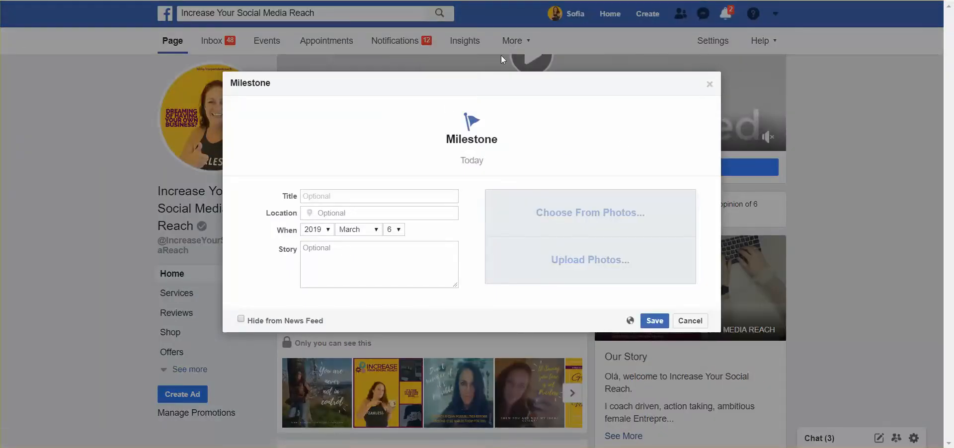
{"action": "left_click", "coordinate": [711, 87]}
- Add a milestone from the page's post composer and title it "Radical Launch System"
{"action": "left_click", "coordinate": [352, 234]}
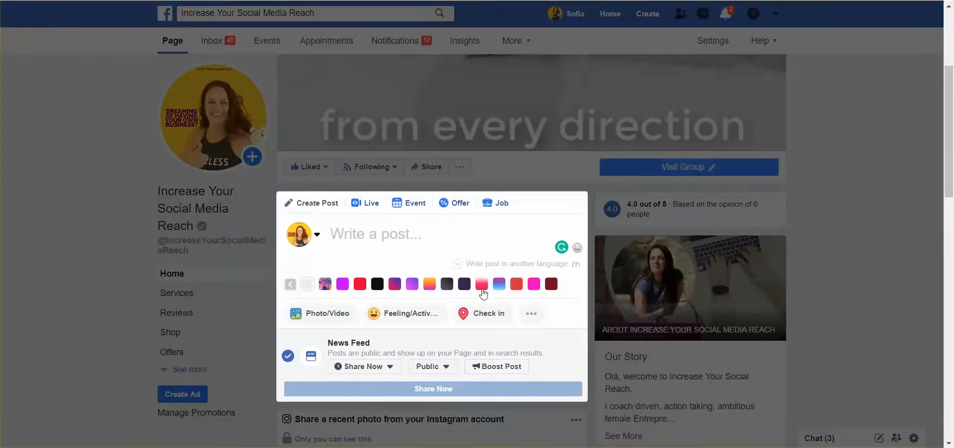
{"action": "left_click", "coordinate": [531, 314]}
{"action": "scroll", "coordinate": [531, 319], "scroll_direction": "down", "scroll_amount": 1}
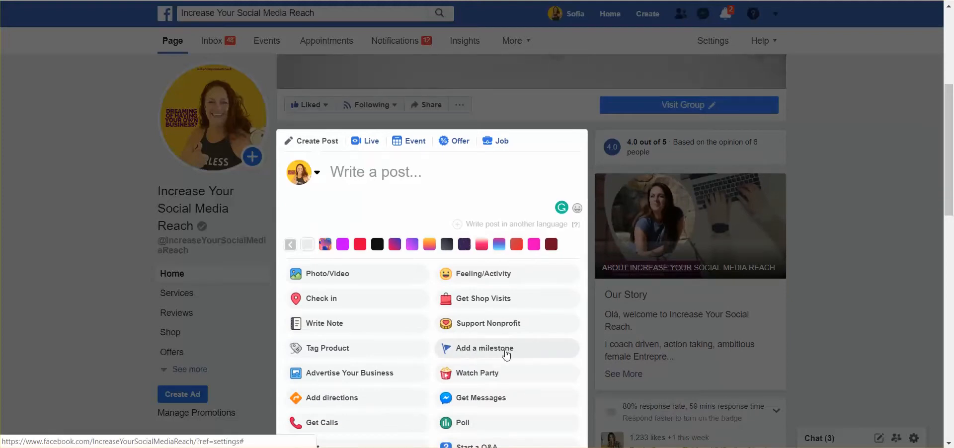
{"action": "scroll", "coordinate": [504, 354], "scroll_direction": "down", "scroll_amount": 2}
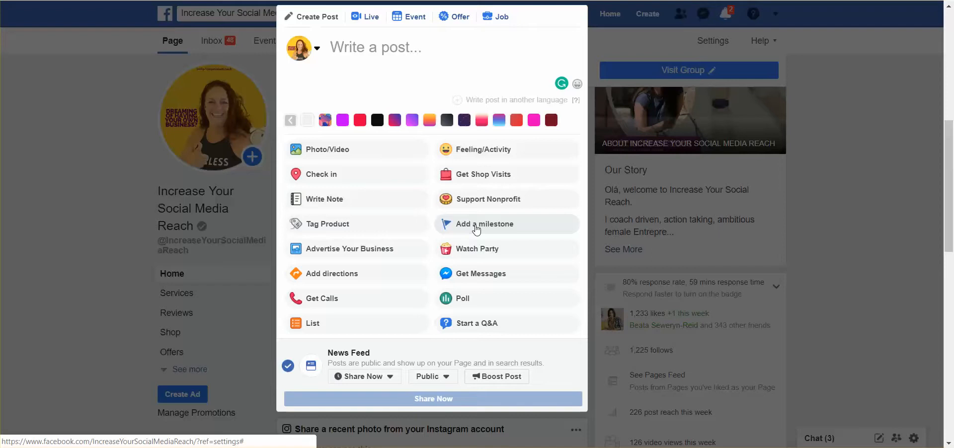
{"action": "left_click", "coordinate": [476, 226]}
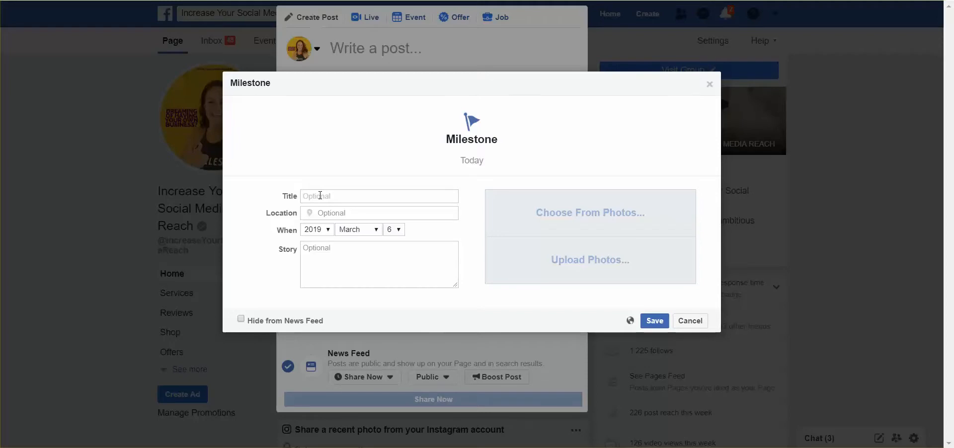
{"action": "type", "text": "Radical Launch System"}
- Set the milestone's date to February 3, 2018, leaving the location and story empty
{"action": "left_click", "coordinate": [333, 214]}
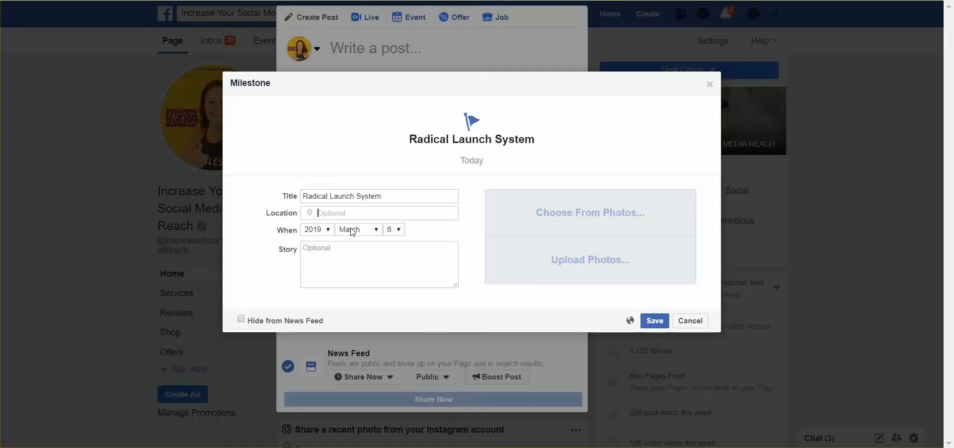
{"action": "left_click", "coordinate": [400, 232]}
{"action": "left_click", "coordinate": [391, 278]}
{"action": "left_click", "coordinate": [365, 233]}
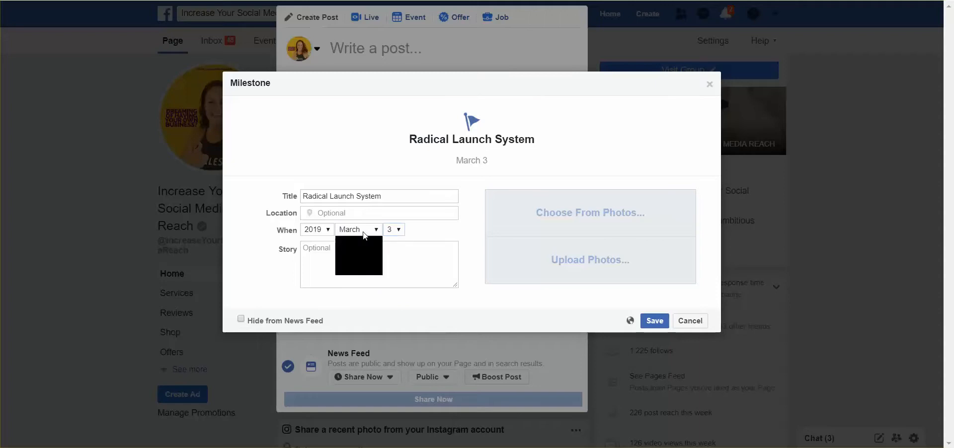
{"action": "left_click", "coordinate": [350, 255]}
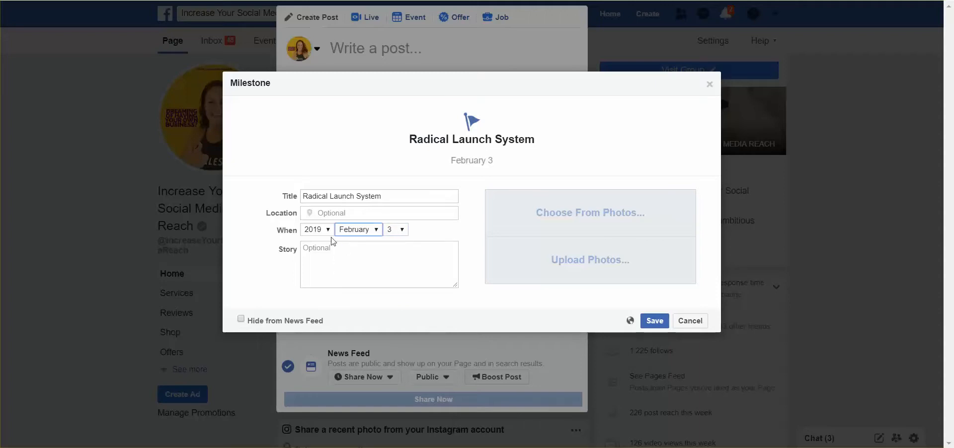
{"action": "left_click", "coordinate": [321, 231]}
{"action": "left_click", "coordinate": [330, 258]}
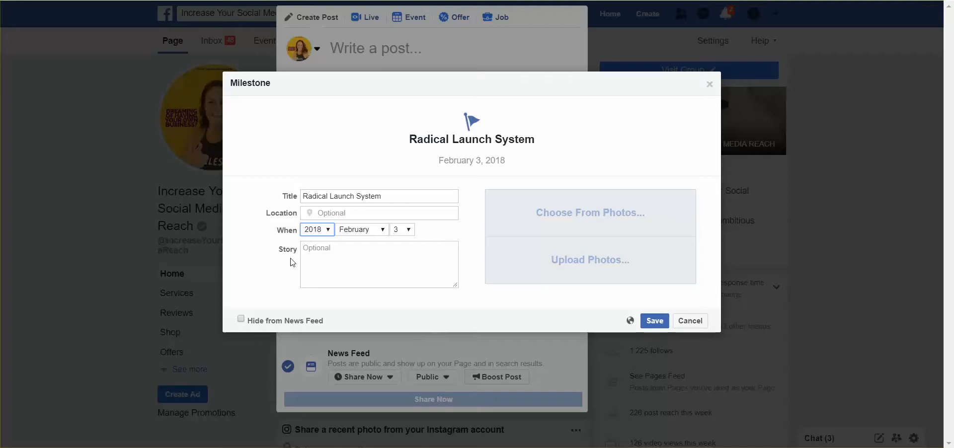
{"action": "left_click", "coordinate": [307, 249]}
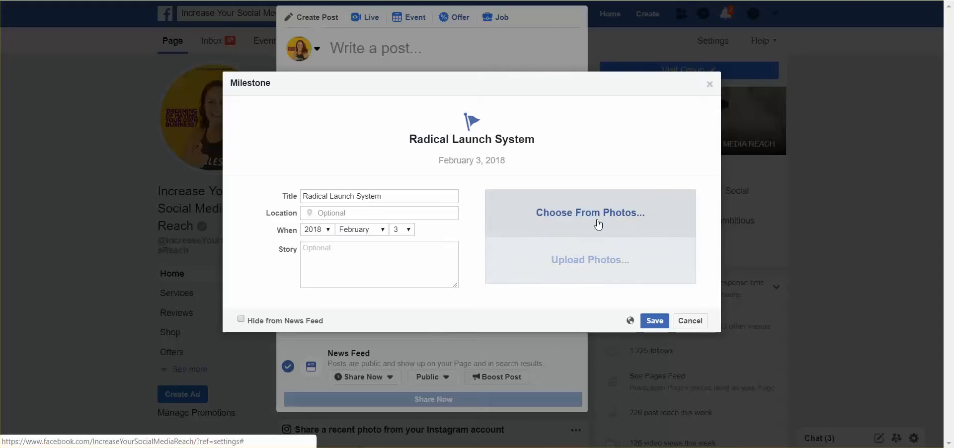
- Upload the image SOFIA-LANDING-WEBINAR1.png from the computer to the milestone
{"action": "left_click", "coordinate": [589, 263]}
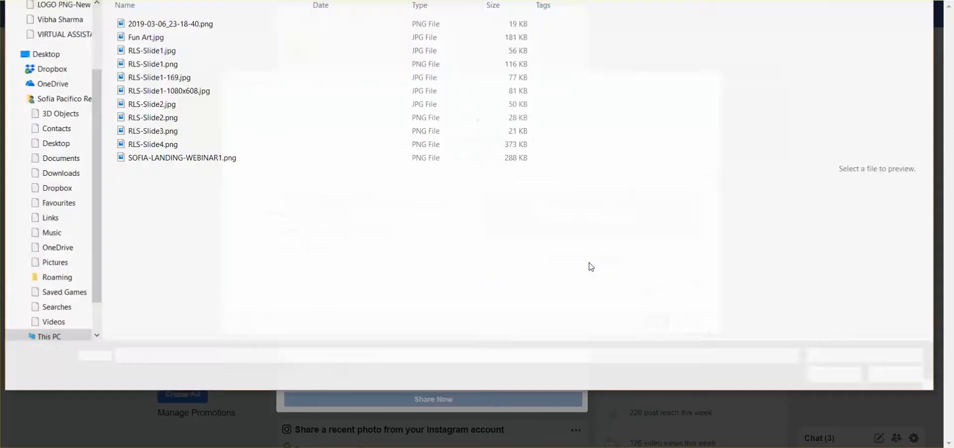
{"action": "left_click", "coordinate": [184, 25]}
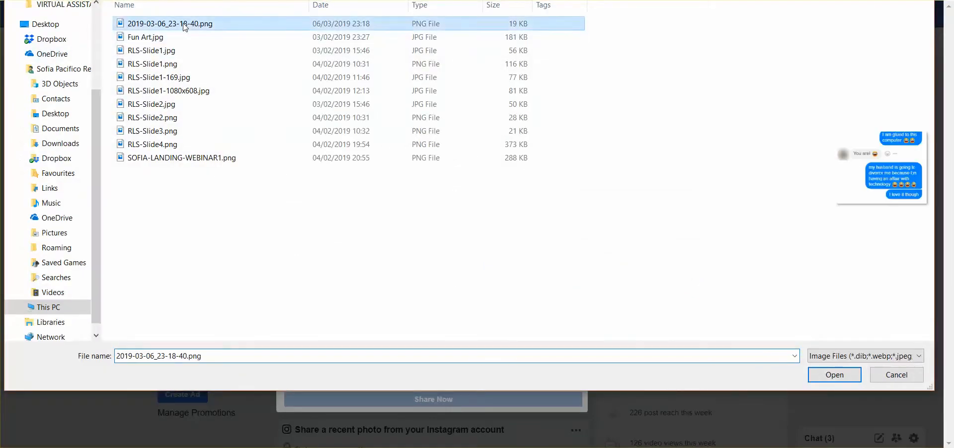
{"action": "left_click", "coordinate": [152, 104]}
{"action": "left_click", "coordinate": [167, 80]}
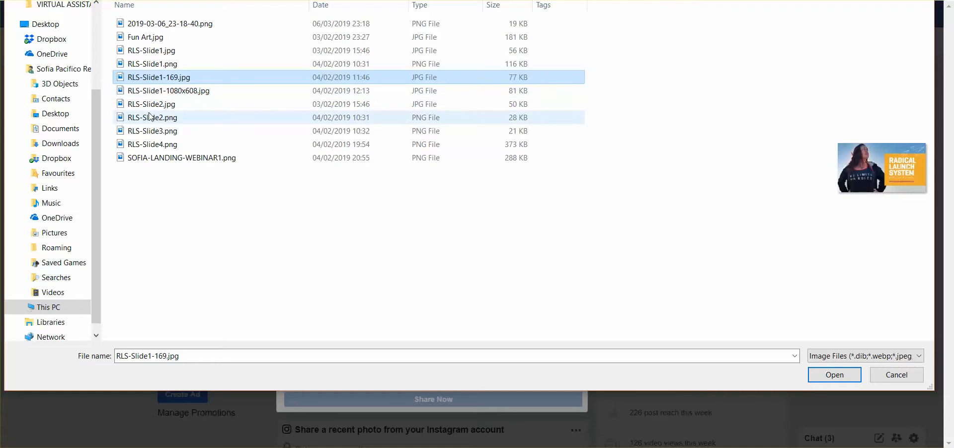
{"action": "left_click", "coordinate": [152, 159]}
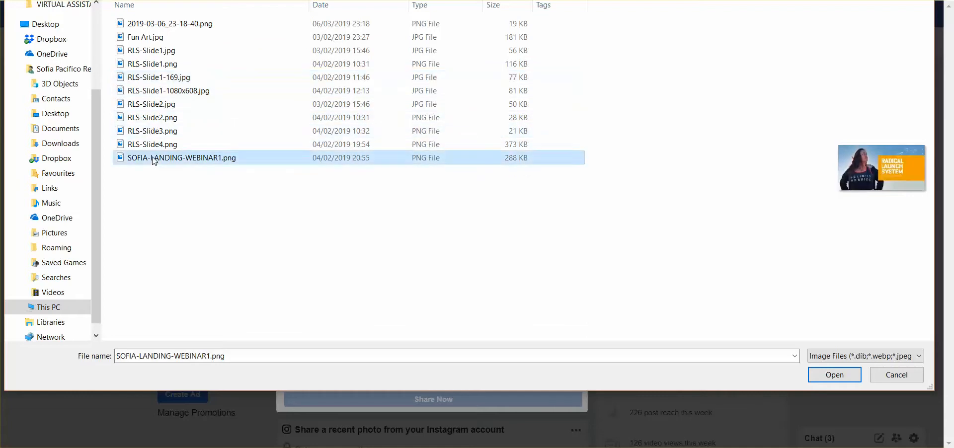
{"action": "left_click", "coordinate": [837, 376]}
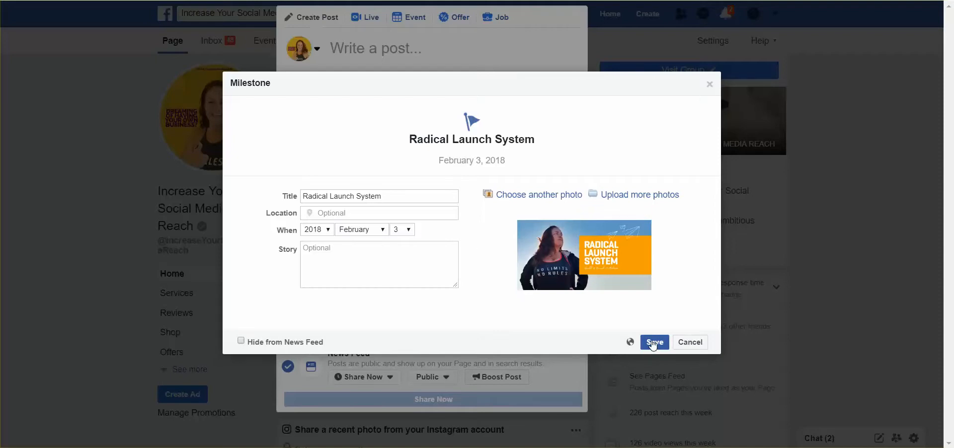
- Add the #Launch2Exit photo from the Mobile Uploads album as a second milestone picture and save the milestone
{"action": "left_click", "coordinate": [551, 197]}
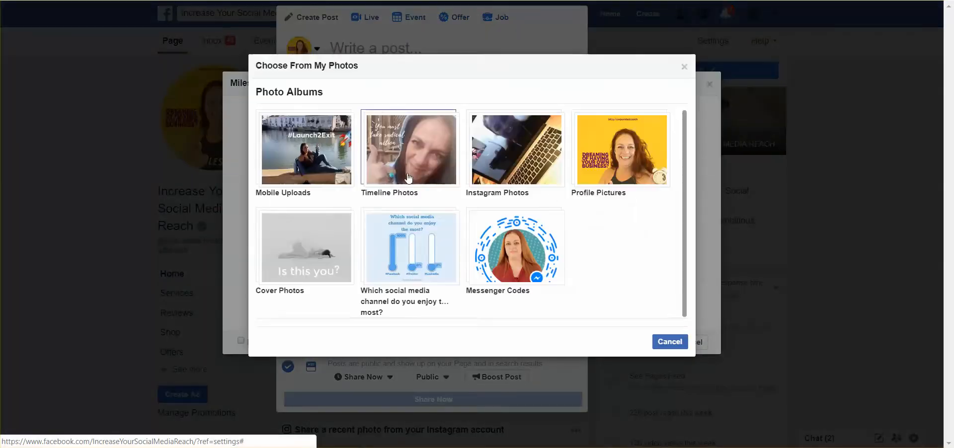
{"action": "left_click", "coordinate": [436, 175]}
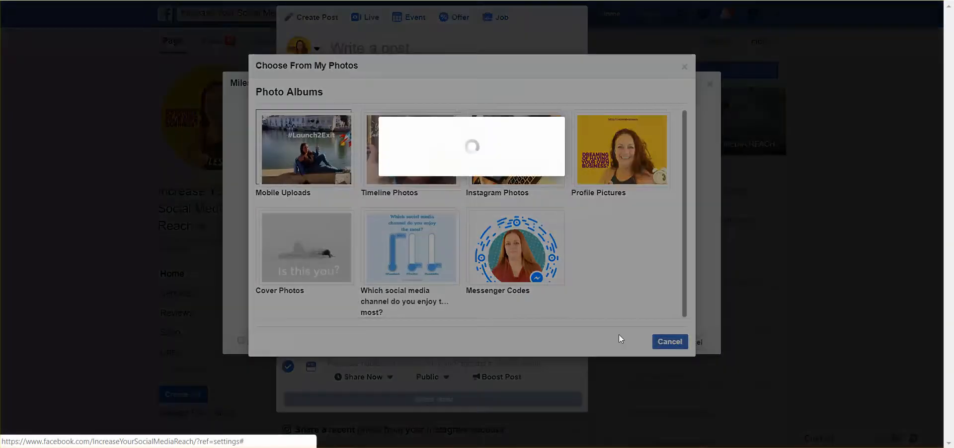
{"action": "left_click", "coordinate": [666, 342]}
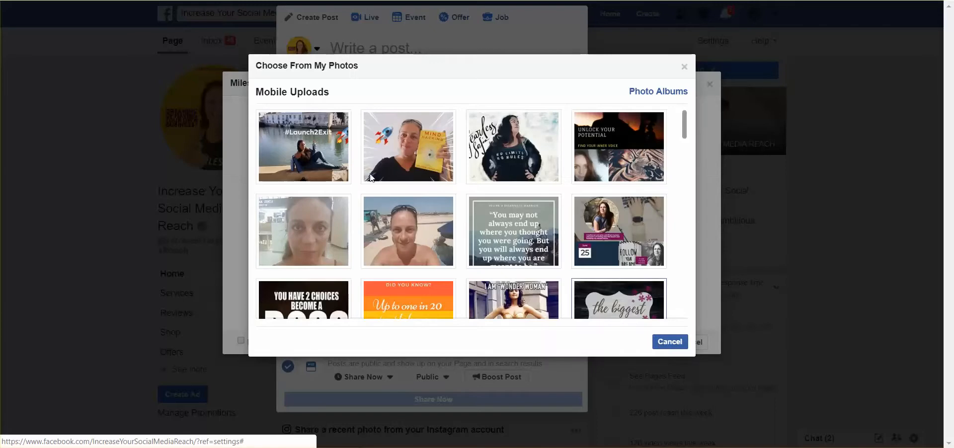
{"action": "left_click", "coordinate": [303, 155]}
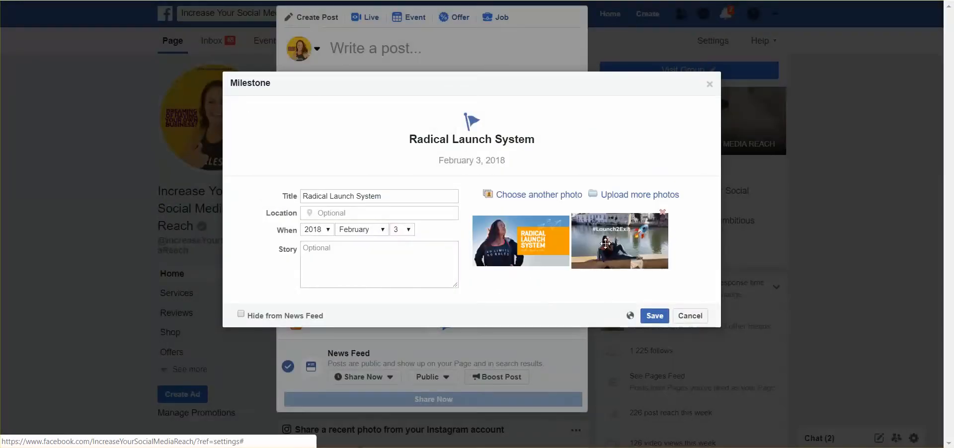
{"action": "left_click", "coordinate": [654, 316]}
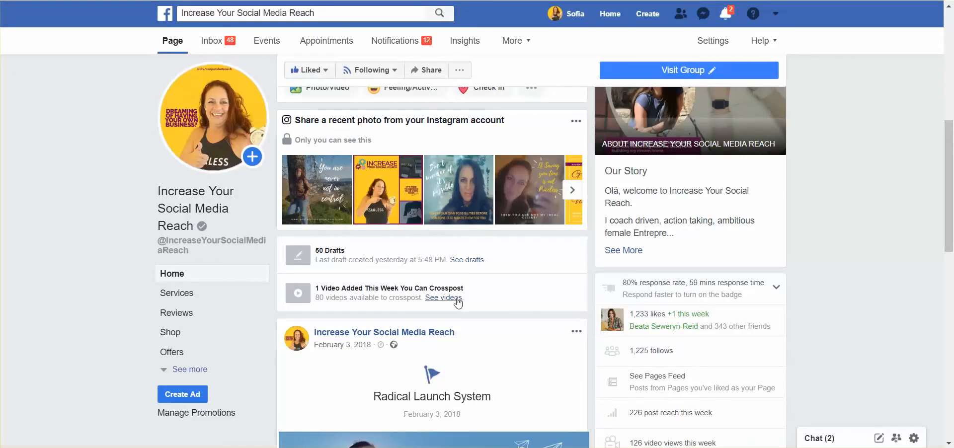
- Review the published Radical Launch System milestone in the page feed, including its edit form, saving it without changes
{"action": "scroll", "coordinate": [454, 297], "scroll_direction": "down", "scroll_amount": 4}
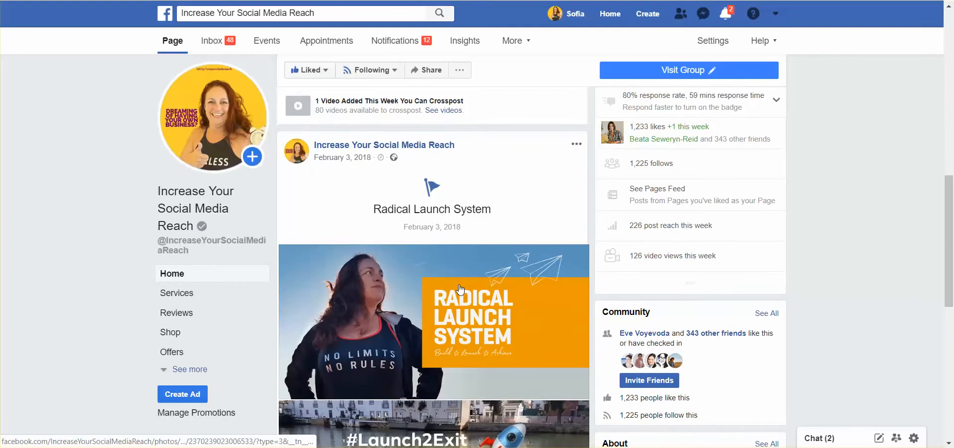
{"action": "scroll", "coordinate": [460, 289], "scroll_direction": "down", "scroll_amount": 3}
{"action": "scroll", "coordinate": [445, 273], "scroll_direction": "up", "scroll_amount": 3}
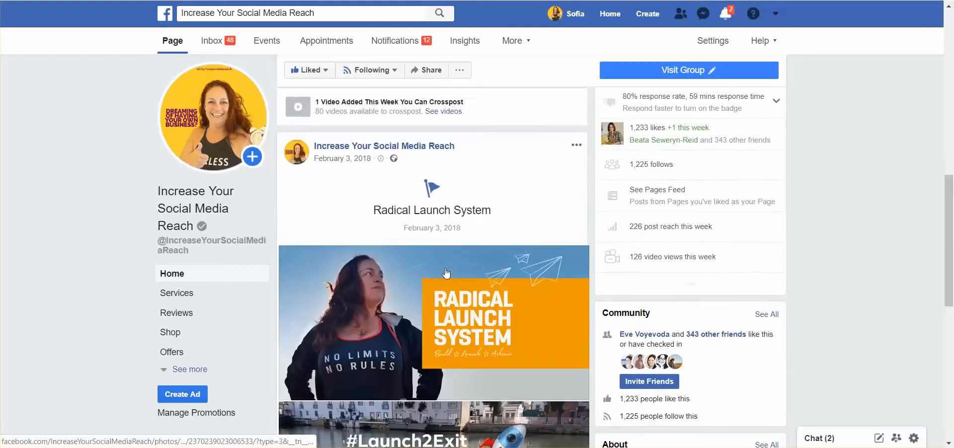
{"action": "left_click", "coordinate": [575, 147]}
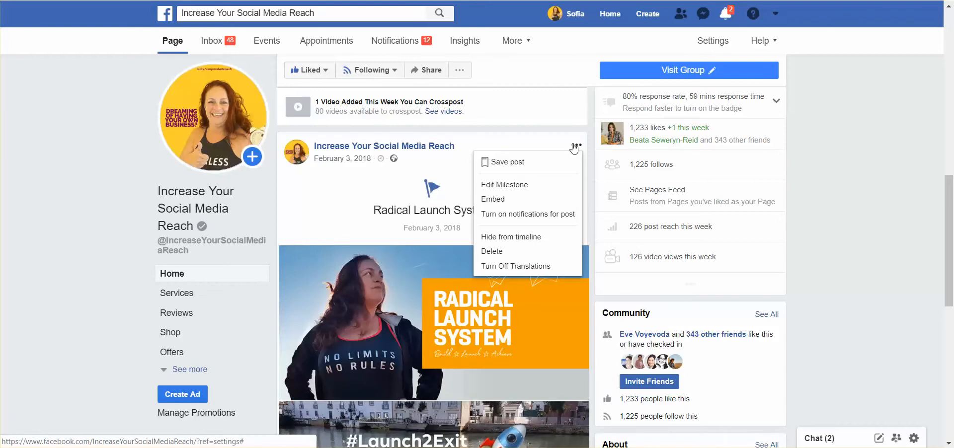
{"action": "left_click", "coordinate": [542, 185]}
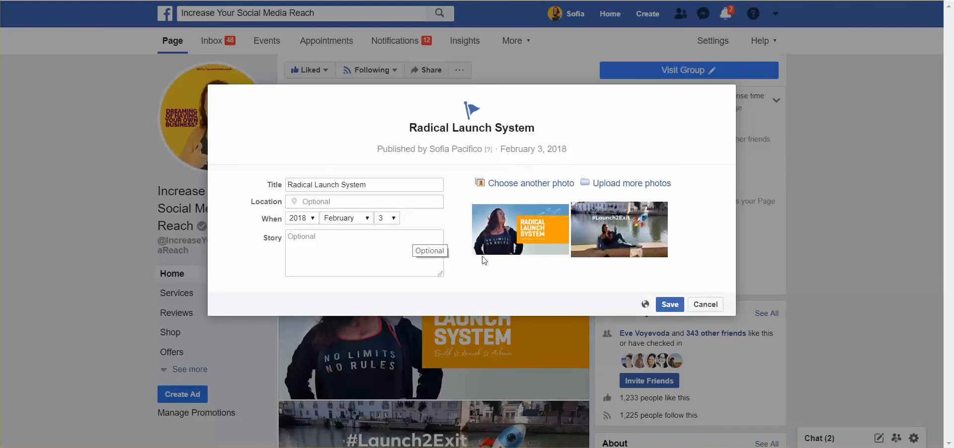
{"action": "left_click", "coordinate": [670, 304]}
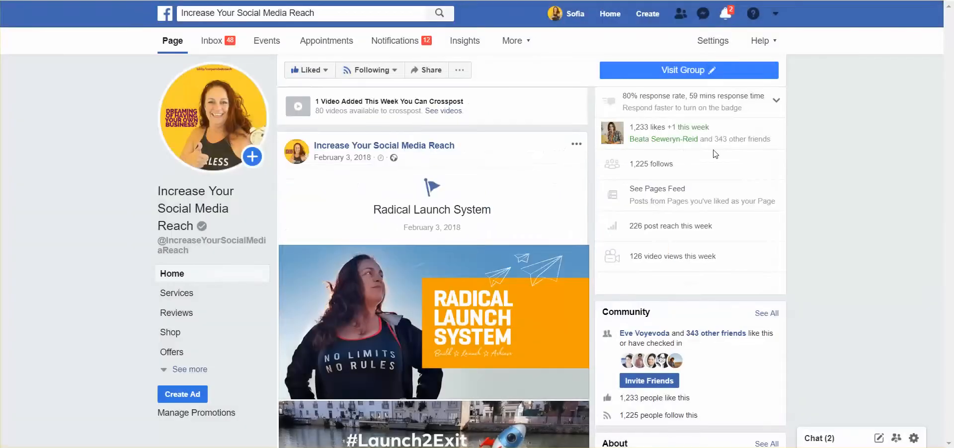
{"action": "scroll", "coordinate": [370, 198], "scroll_direction": "down", "scroll_amount": 3}
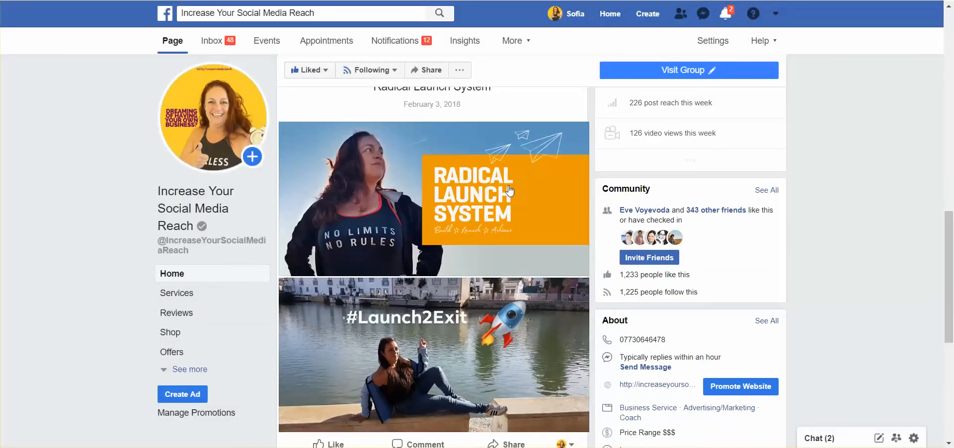
{"action": "scroll", "coordinate": [497, 223], "scroll_direction": "down", "scroll_amount": 3}
{"action": "scroll", "coordinate": [504, 223], "scroll_direction": "up", "scroll_amount": 1}
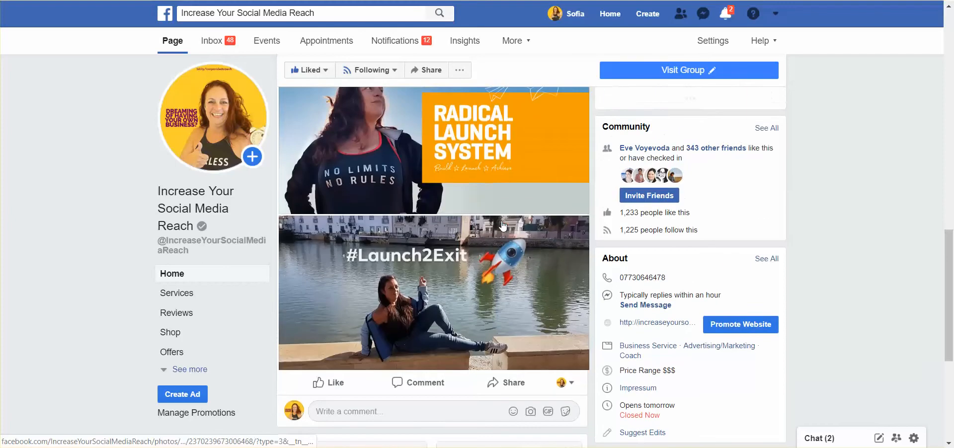